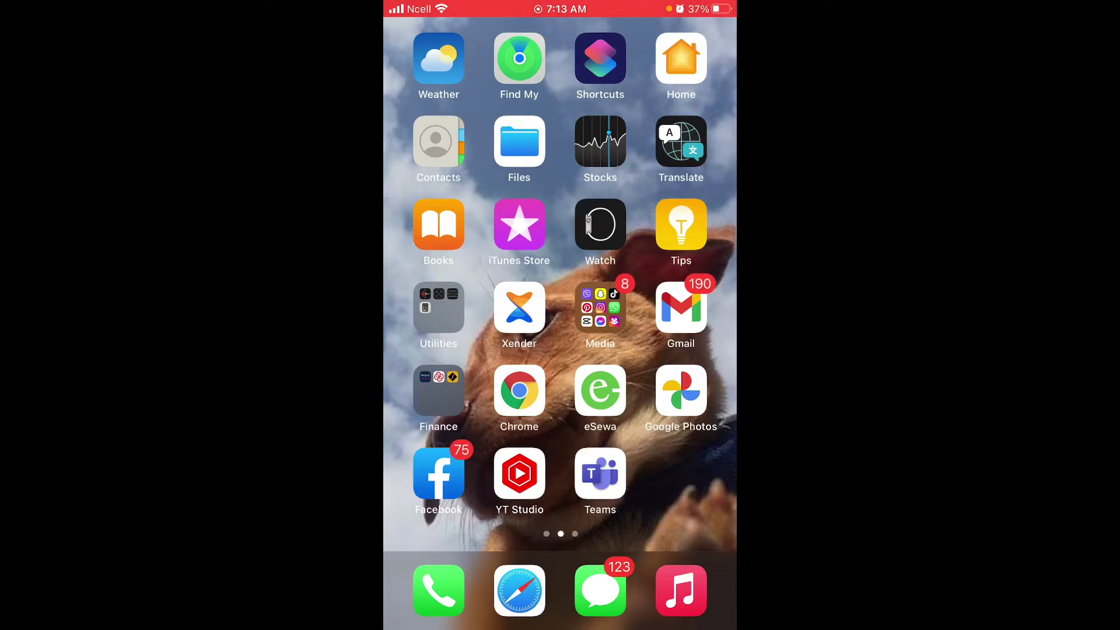
Step: Launch Pinterest from the Media folder and scroll the For you feed to outfit and hair-tutorial pins
mouse_move(438, 351)
left_mouse_down()
mouse_move(682, 350)
mouse_move(438, 350)
left_mouse_up()
left_click(600, 309)
left_click(560, 525)
mouse_move(438, 394)
left_mouse_down()
mouse_move(701, 394)
mouse_move(438, 394)
left_mouse_up()
left_click(604, 304)
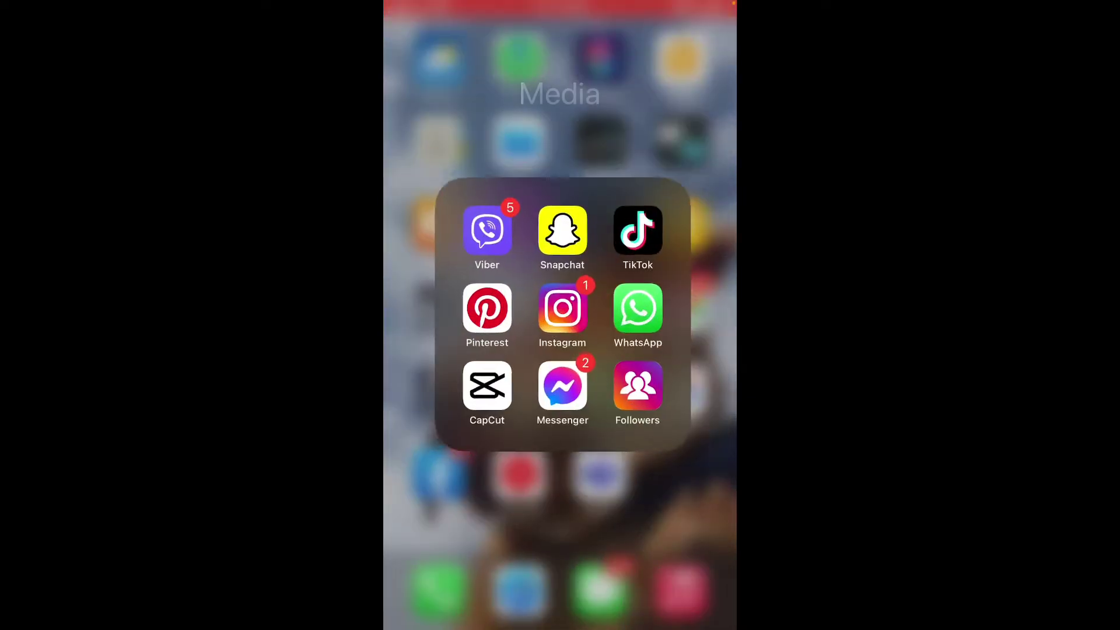
left_click(480, 308)
scroll(560, 350, "down", 10)
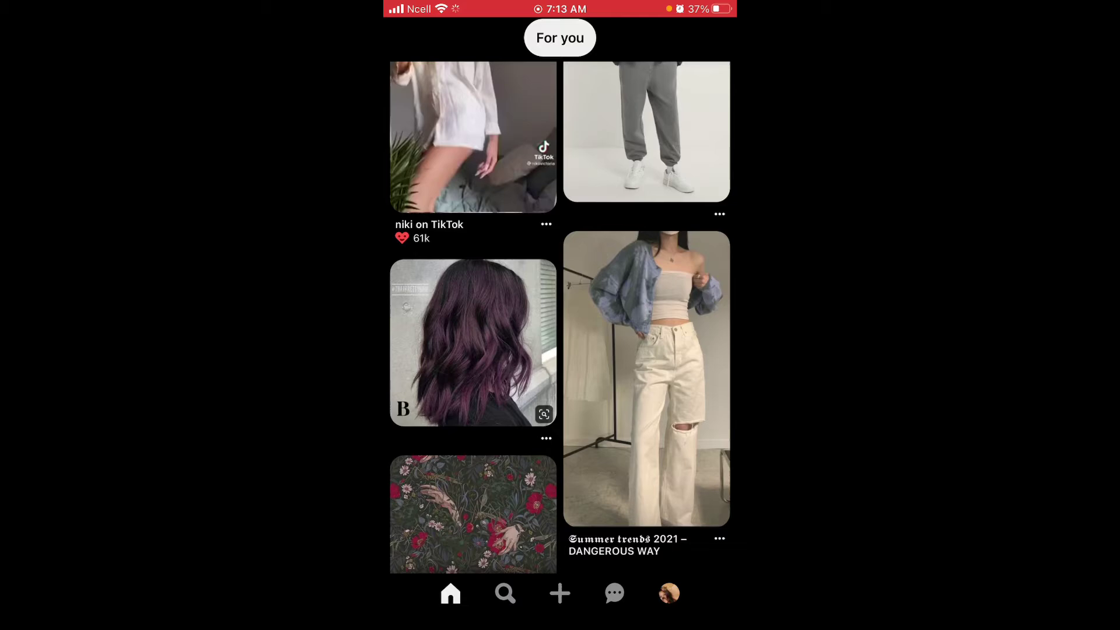
scroll(560, 351, "down", 10)
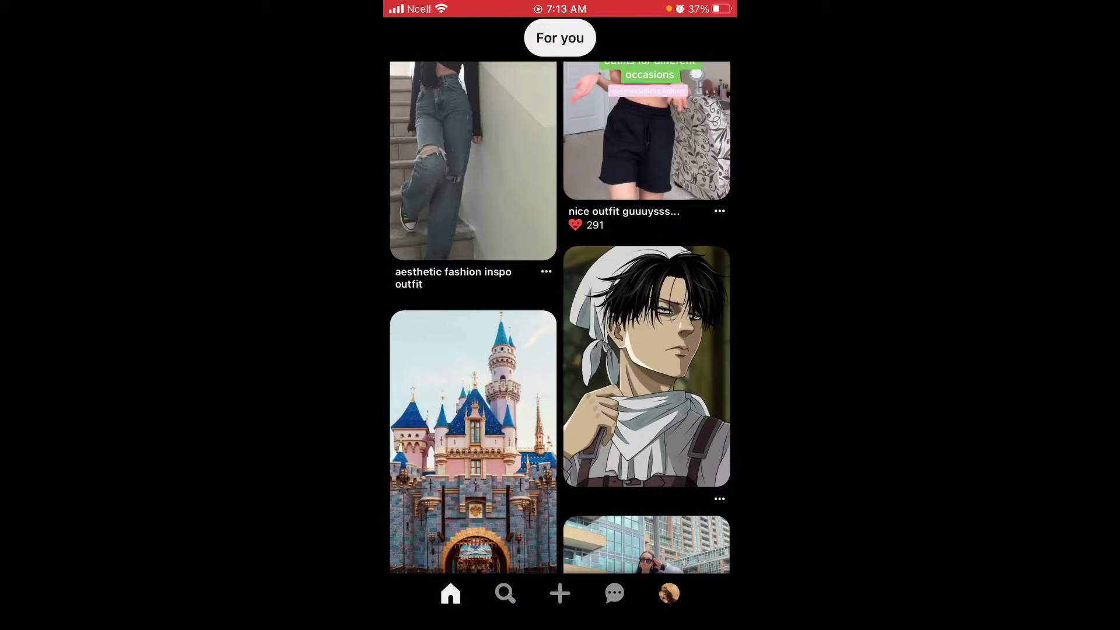
scroll(561, 350, "down", 3)
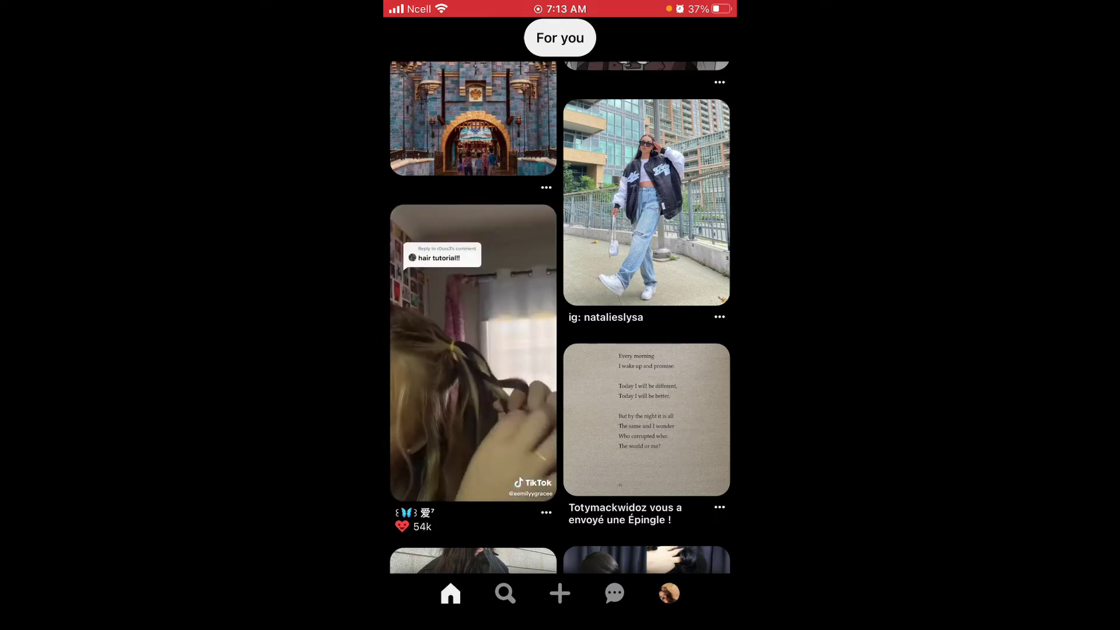
Step: Log out from Settings under the profile's ••• menu
left_click(669, 594)
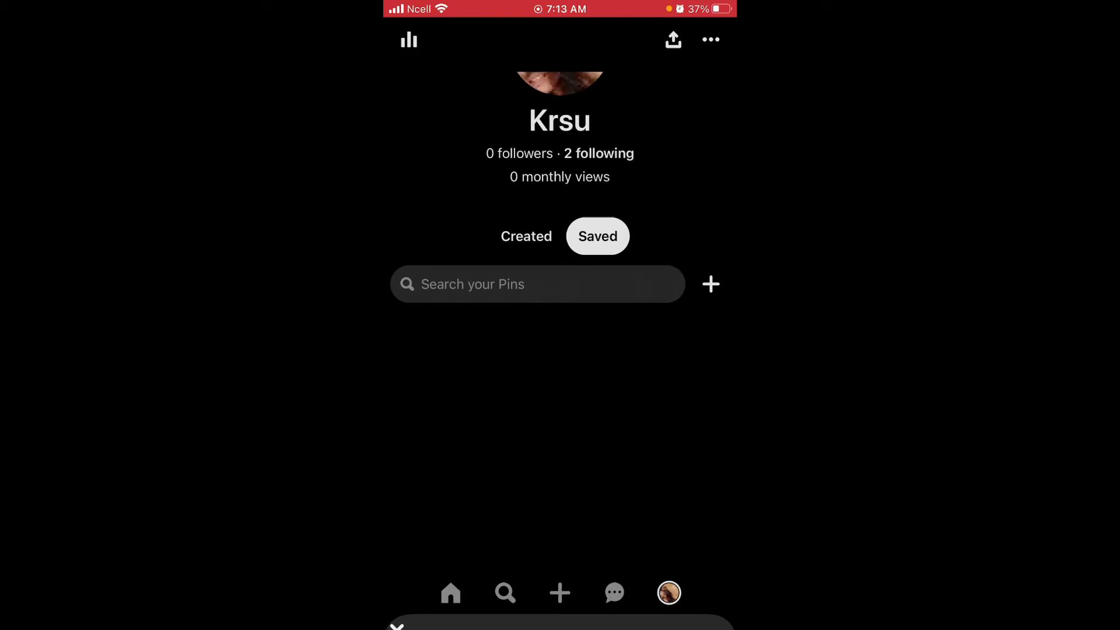
left_click(711, 40)
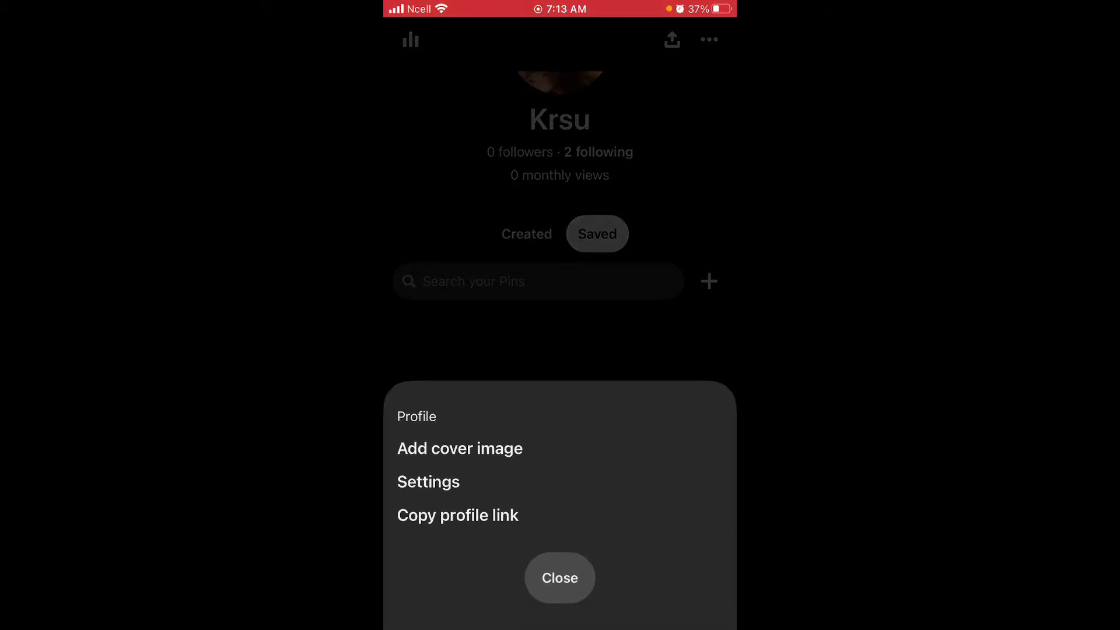
left_click(429, 481)
scroll(560, 262, "down", 3)
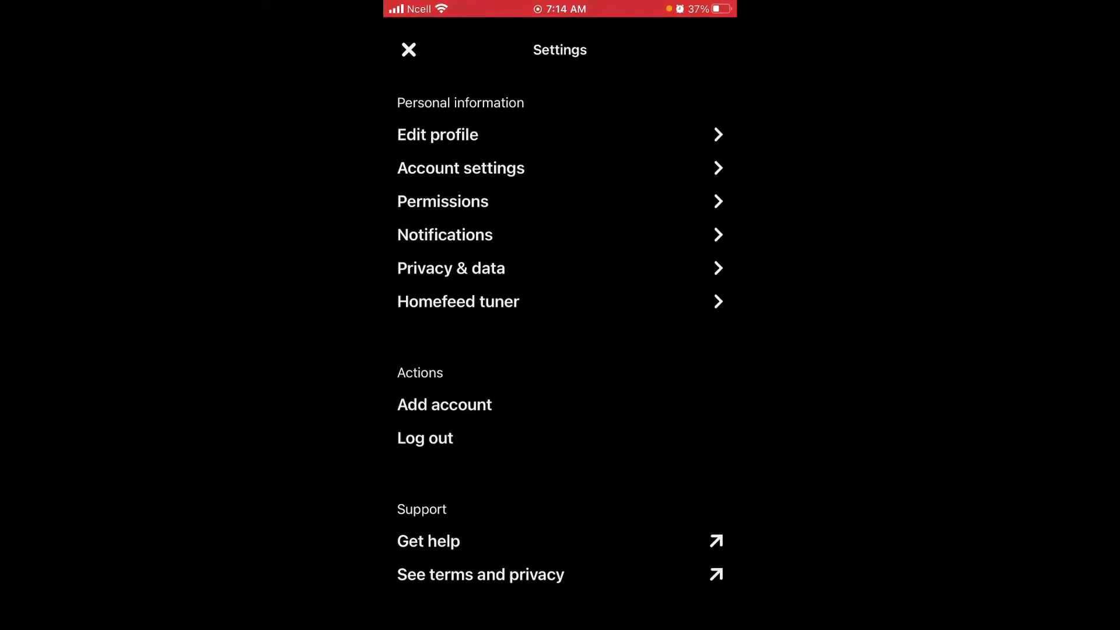
left_click(426, 438)
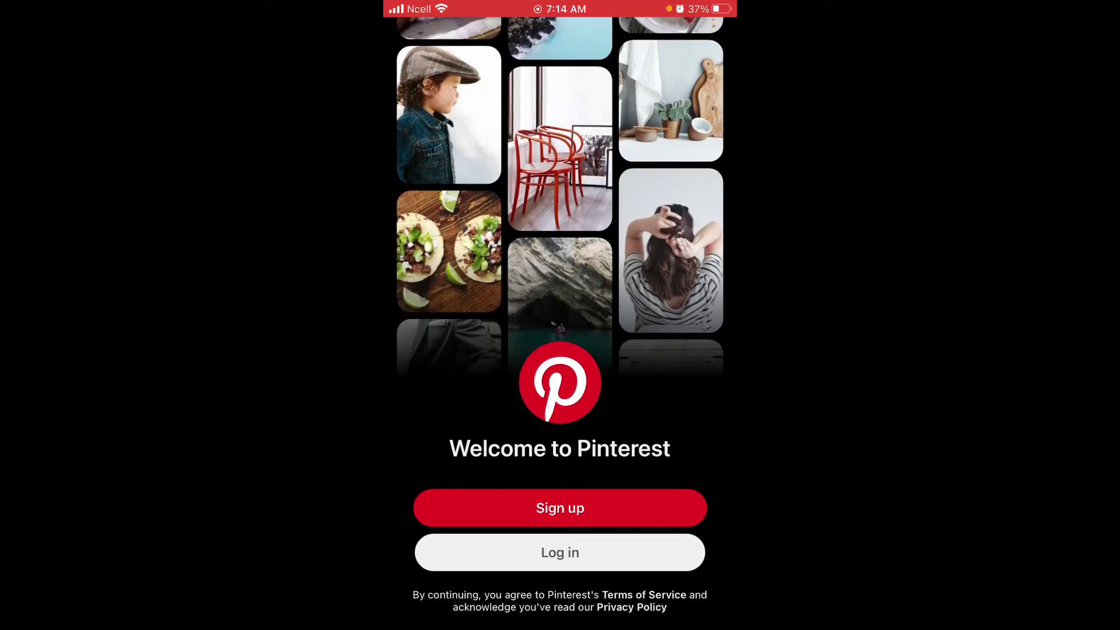
Step: Choose Log in on the Welcome to Pinterest screen
left_click(561, 553)
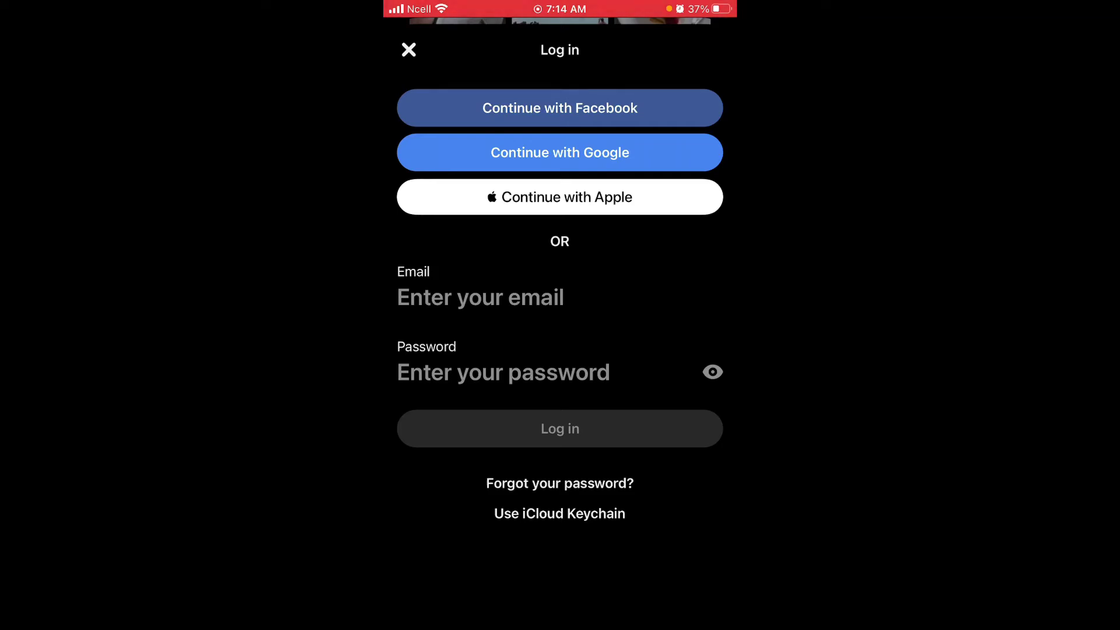
Step: Choose Continue with Google and type the Gmail address into Email or phone, fixing a typo
left_click(560, 153)
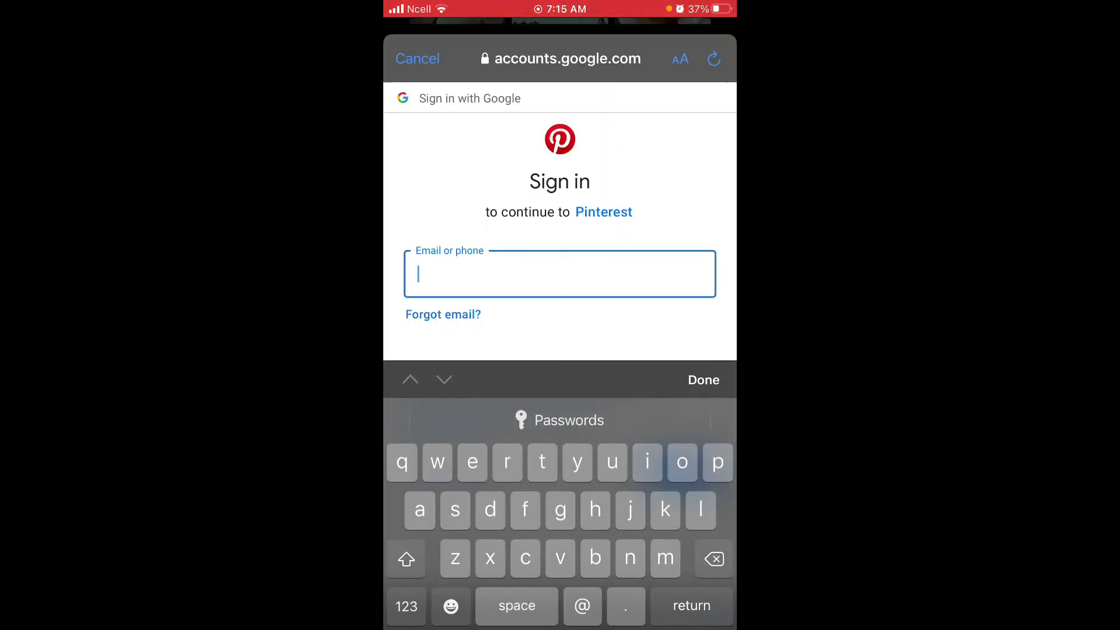
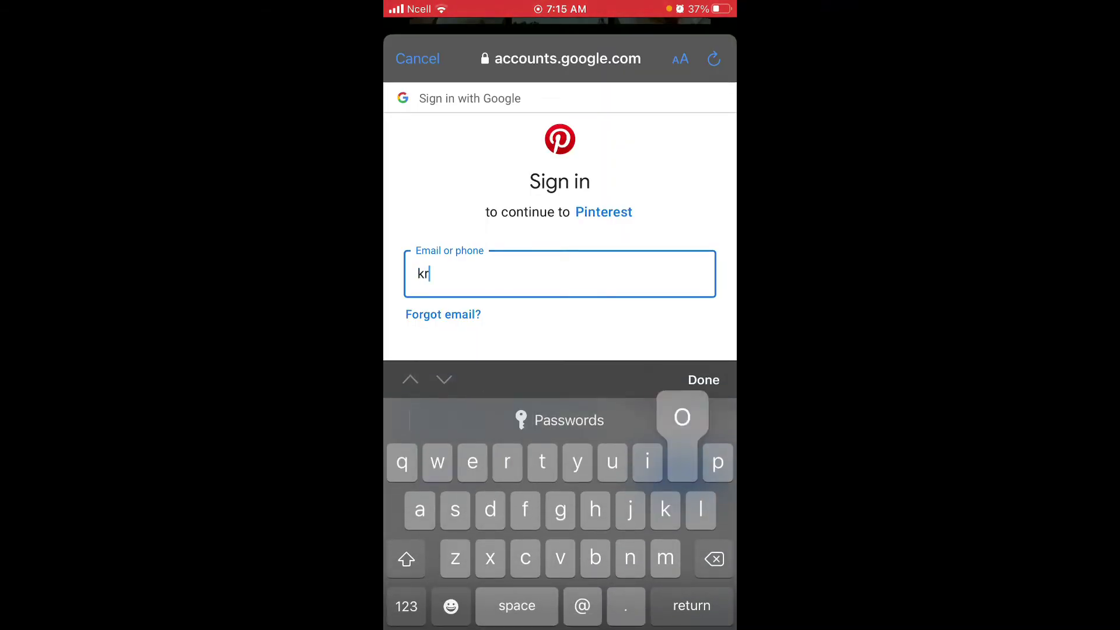
left_click(406, 606)
left_click(406, 558)
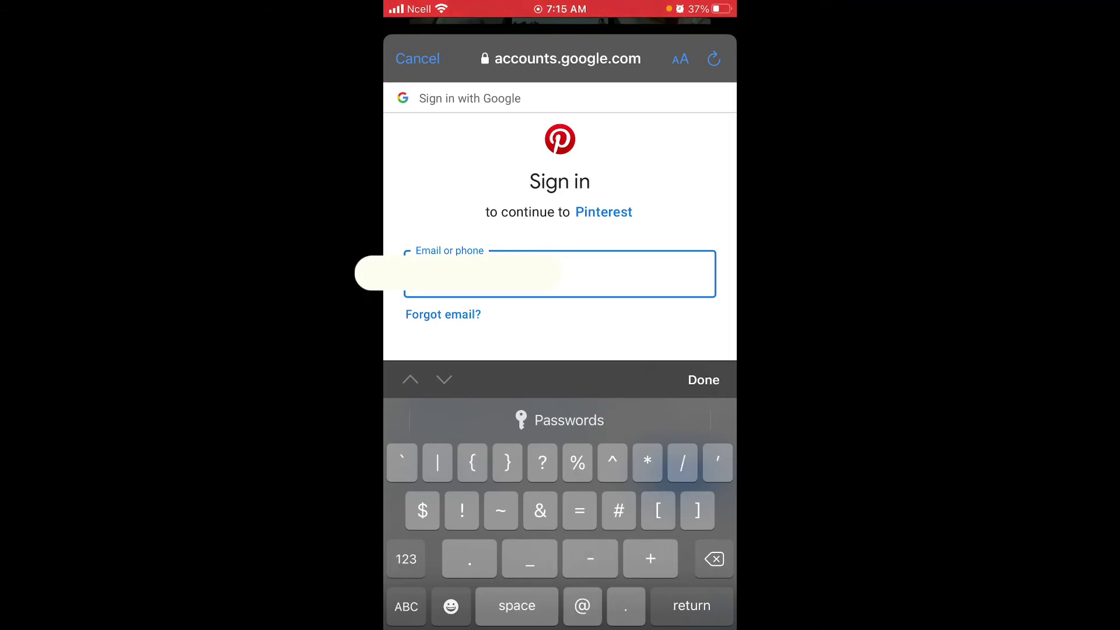
left_click(714, 558)
left_click(406, 606)
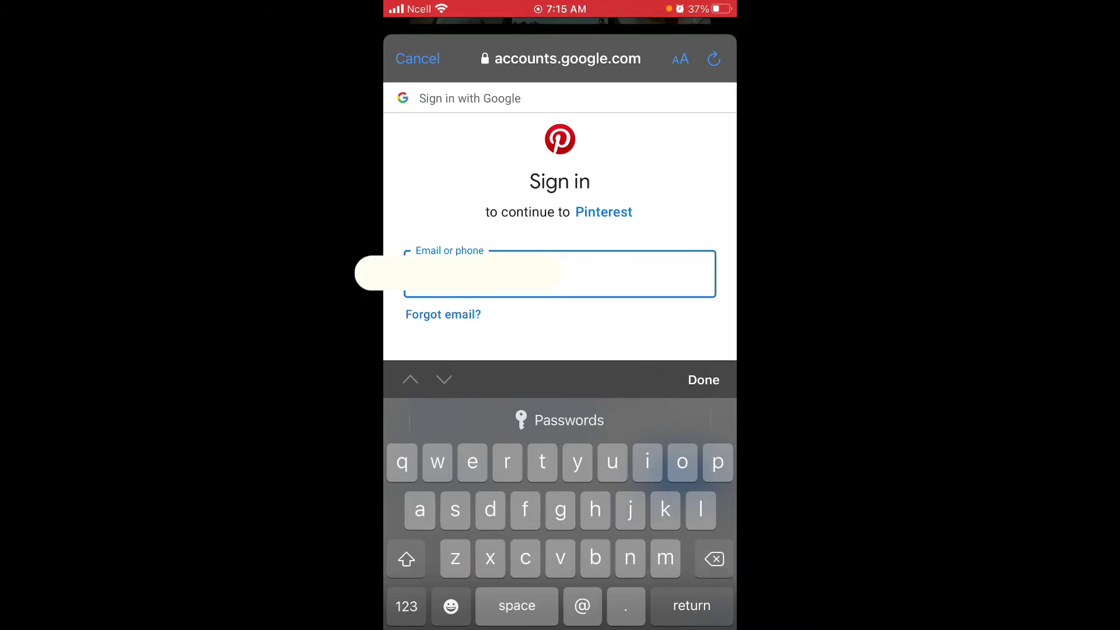
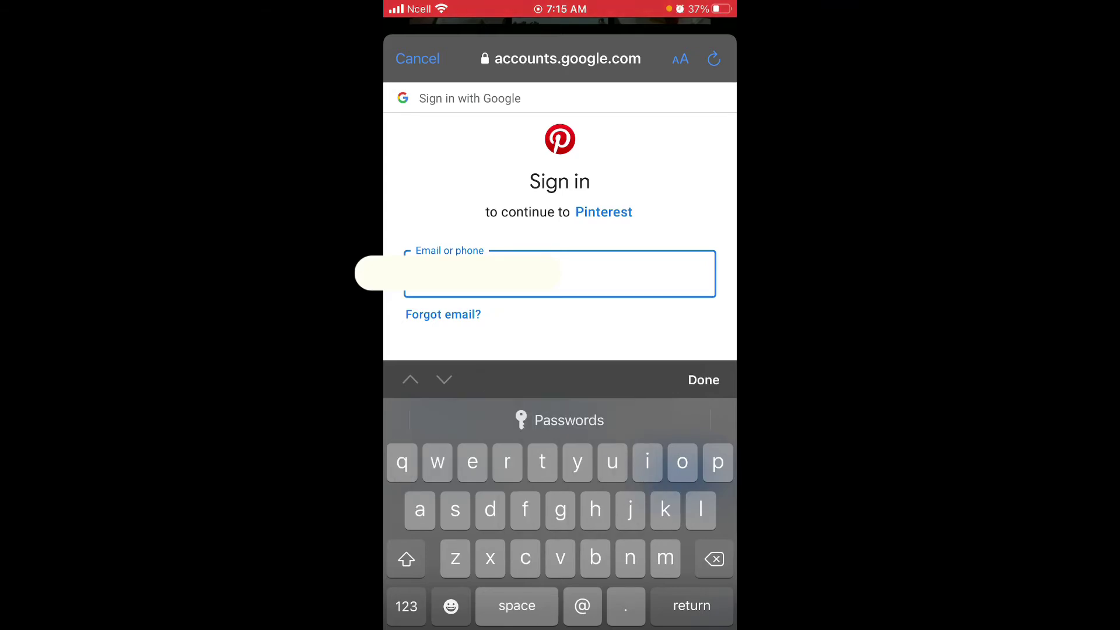
left_click(406, 606)
left_click(407, 606)
type("n")
type("ail.com")
Step: Submit the Gmail address, then the password, to return to the For you feed
key("Return")
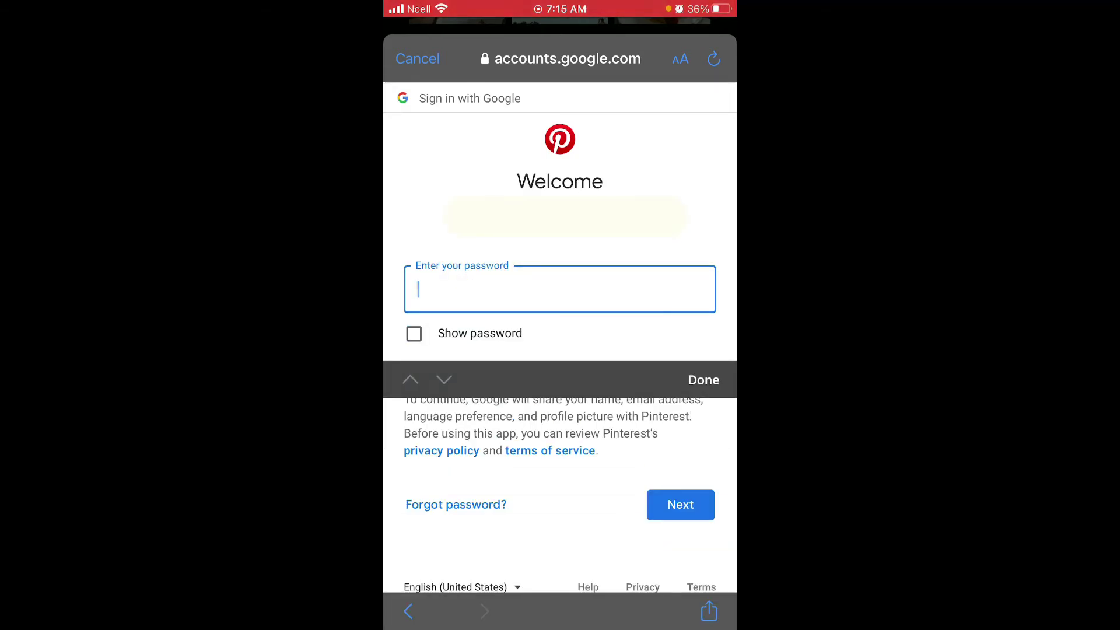
type("••")
type("•••••")
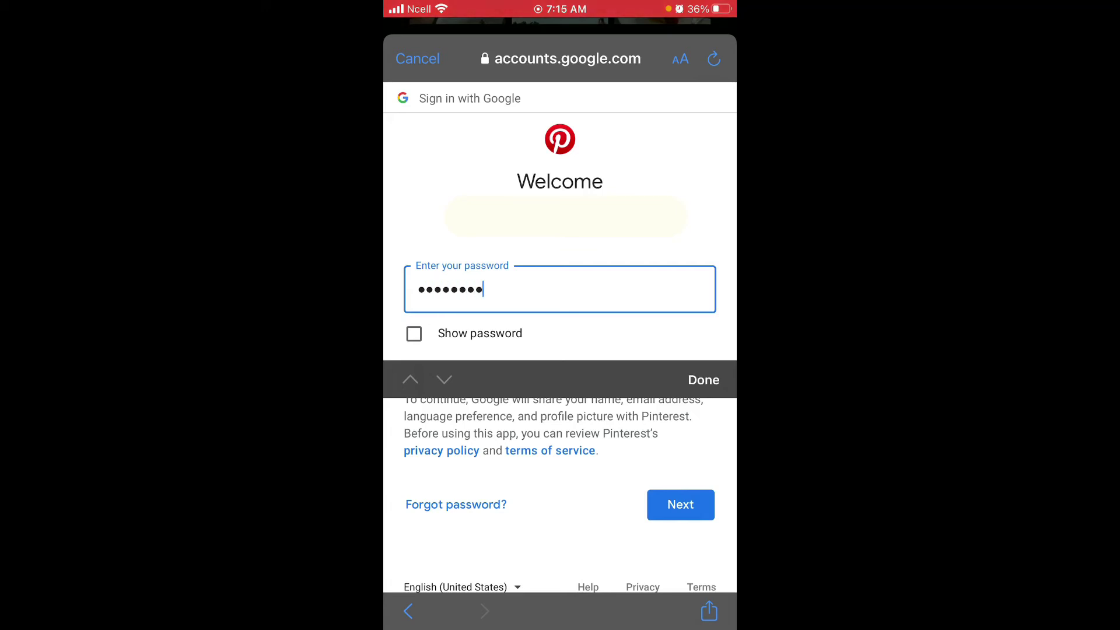
type("••")
key("Return")
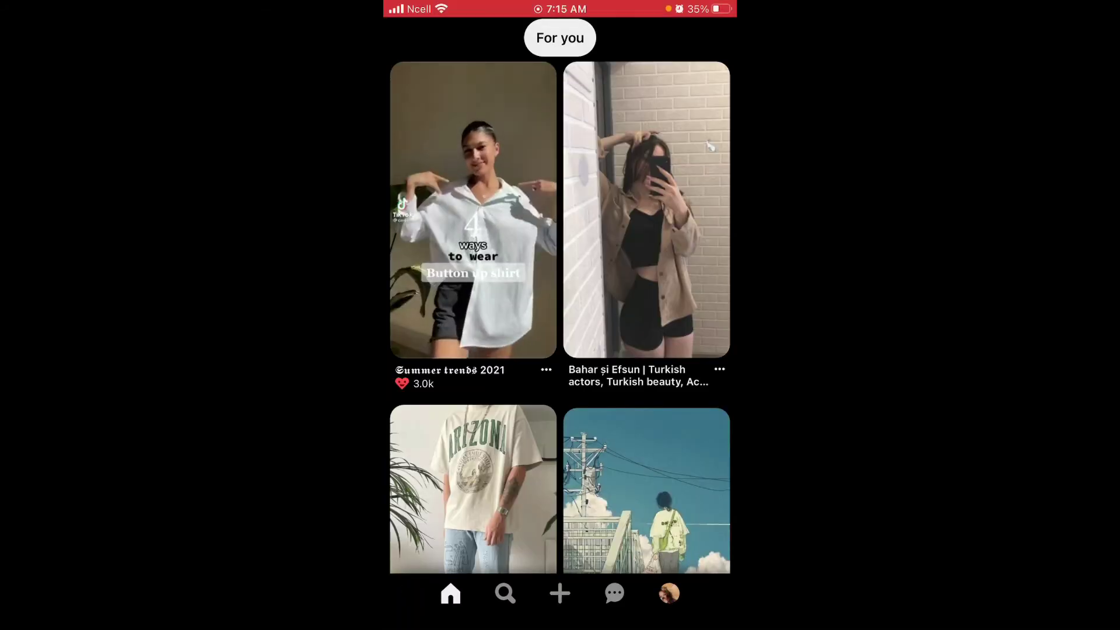
scroll(560, 315, "down", 5)
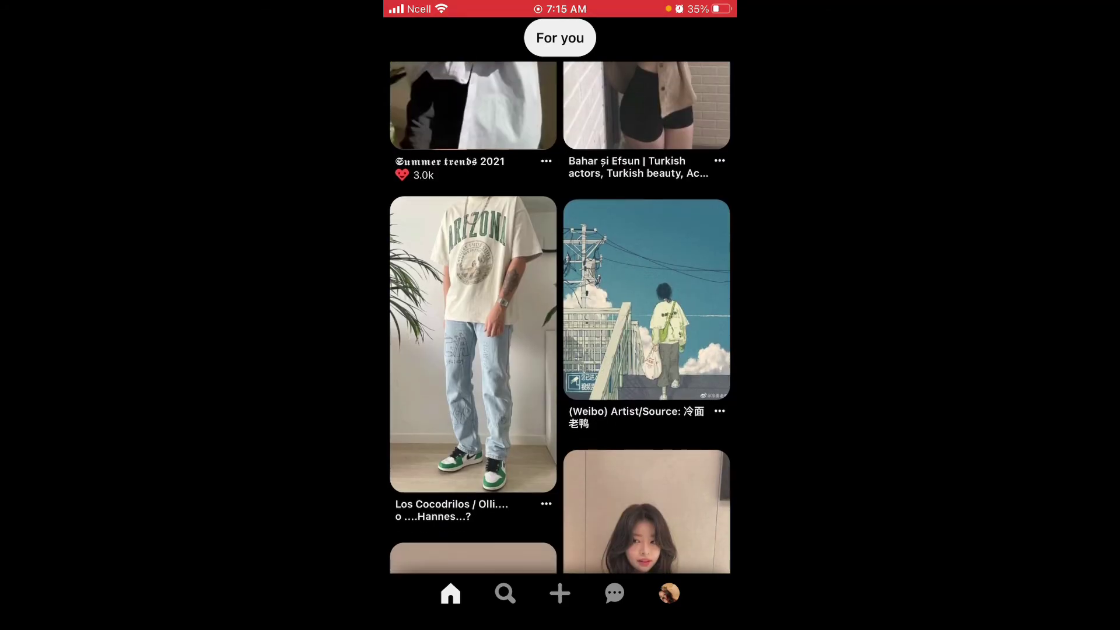
scroll(561, 315, "down", 5)
scroll(560, 315, "down", 5)
scroll(560, 316, "down", 5)
scroll(560, 315, "down", 5)
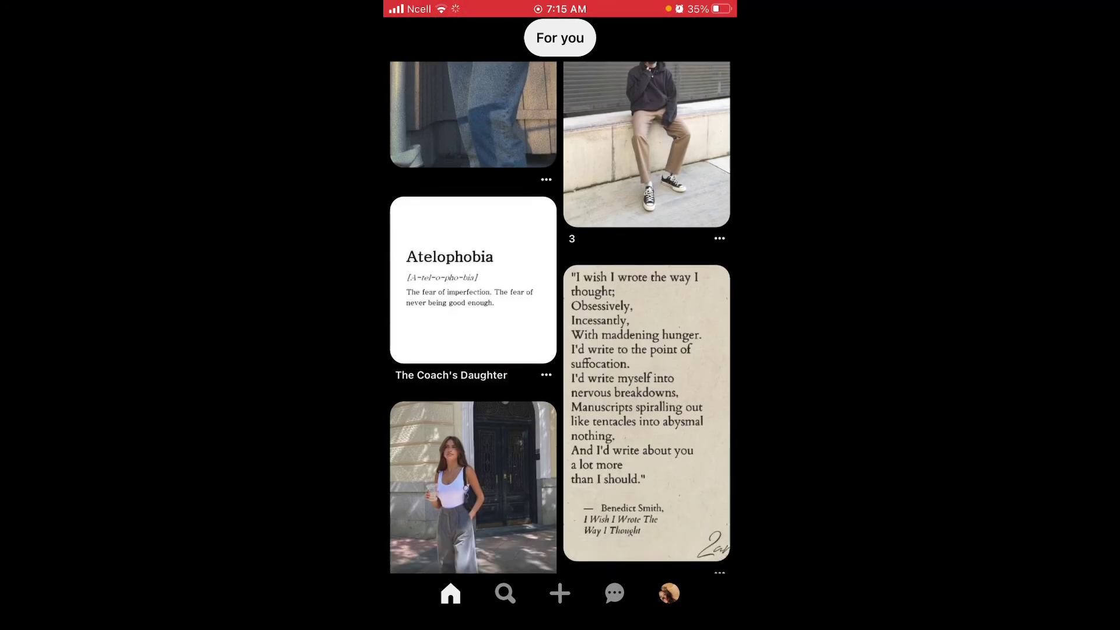
scroll(561, 316, "down", 5)
scroll(561, 315, "down", 5)
scroll(561, 315, "down", 5)
scroll(560, 315, "down", 5)
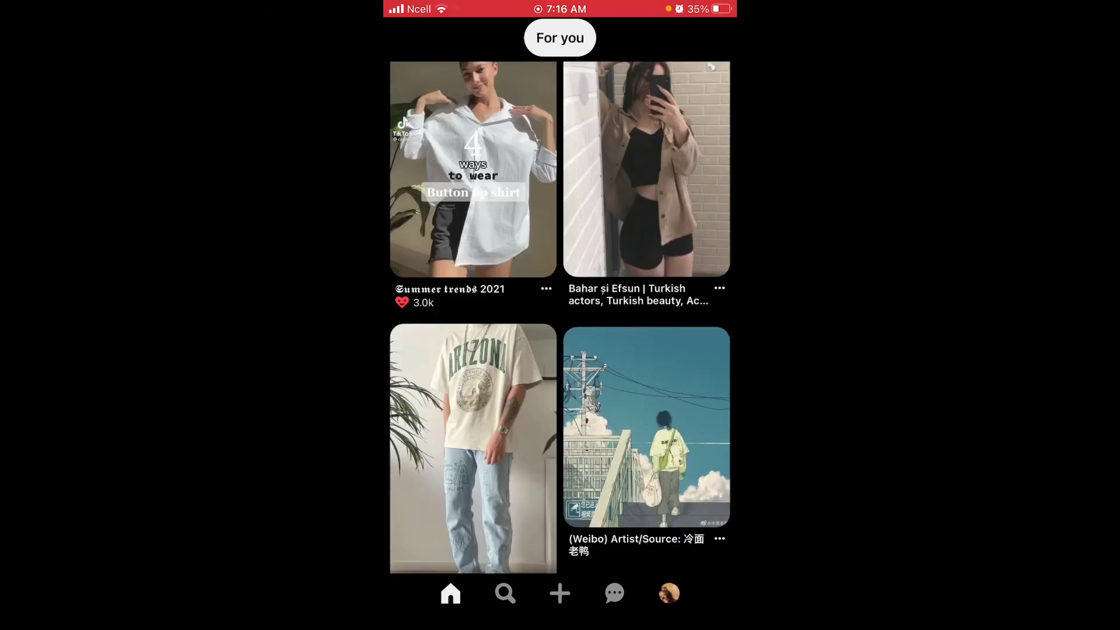
scroll(560, 315, "up", 5)
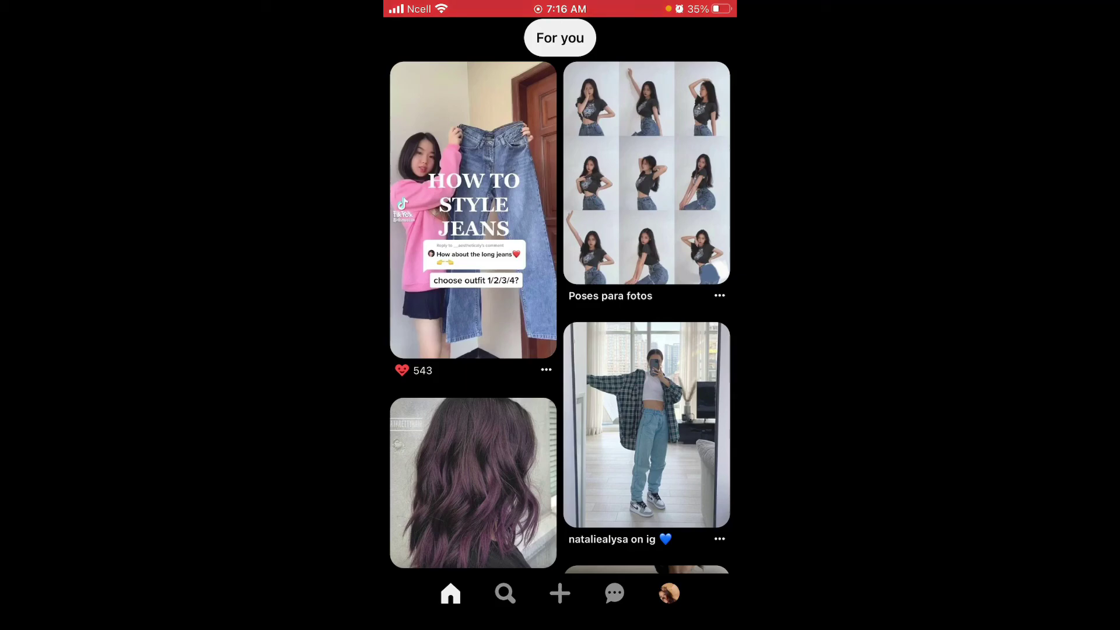
scroll(560, 315, "down", 5)
scroll(561, 315, "down", 5)
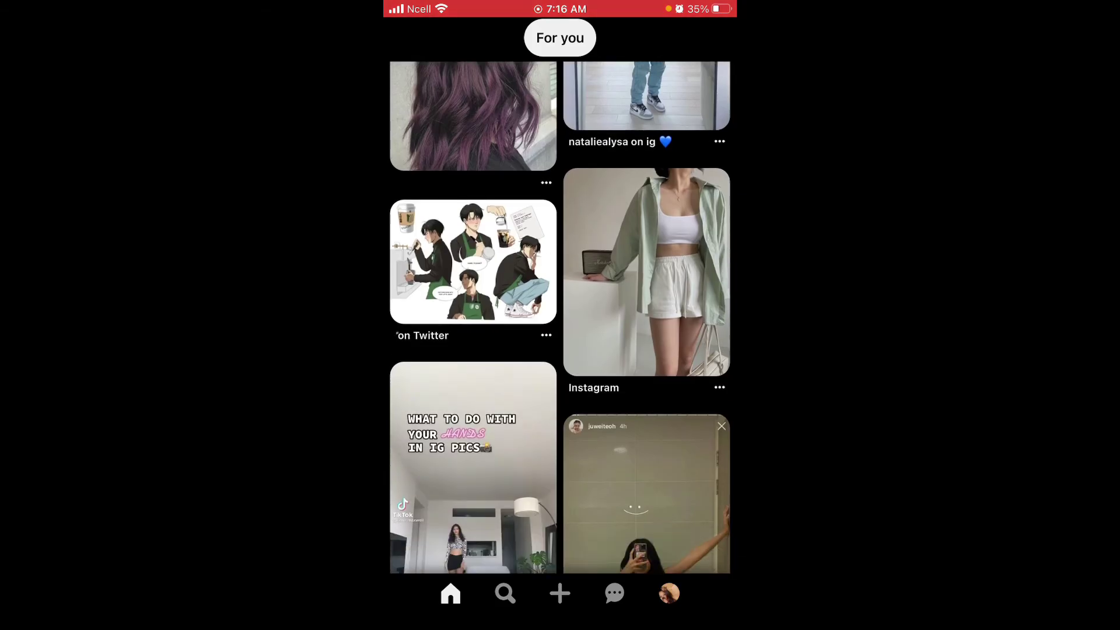
scroll(560, 315, "down", 5)
scroll(560, 316, "down", 5)
scroll(560, 315, "down", 5)
scroll(560, 315, "down", 4)
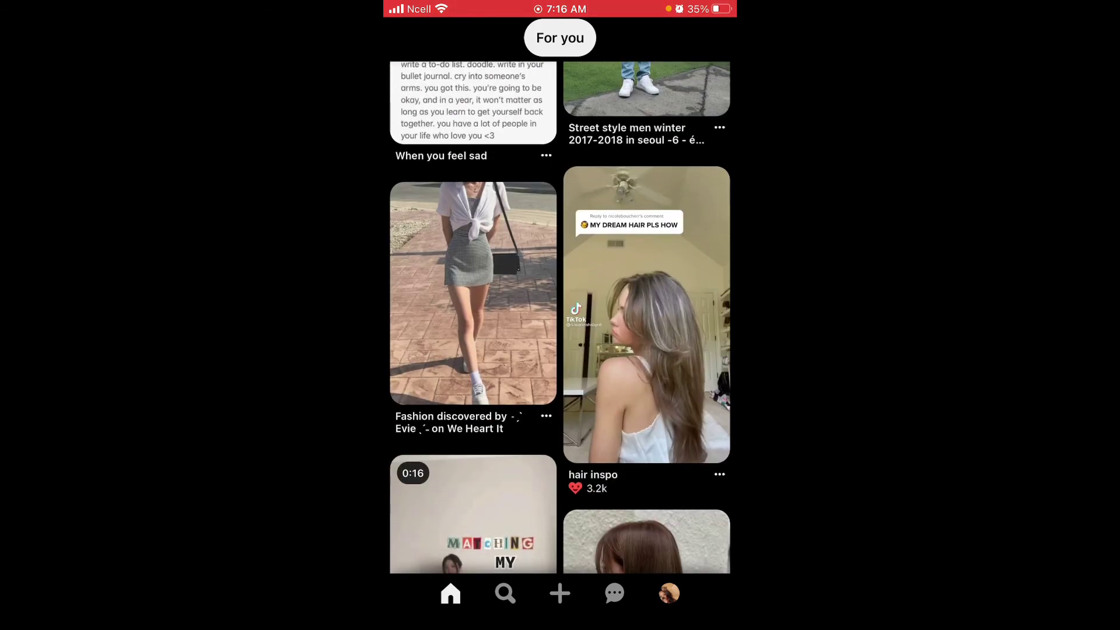
scroll(561, 315, "up", 6)
scroll(561, 315, "up", 6)
scroll(560, 315, "up", 6)
scroll(560, 315, "up", 1)
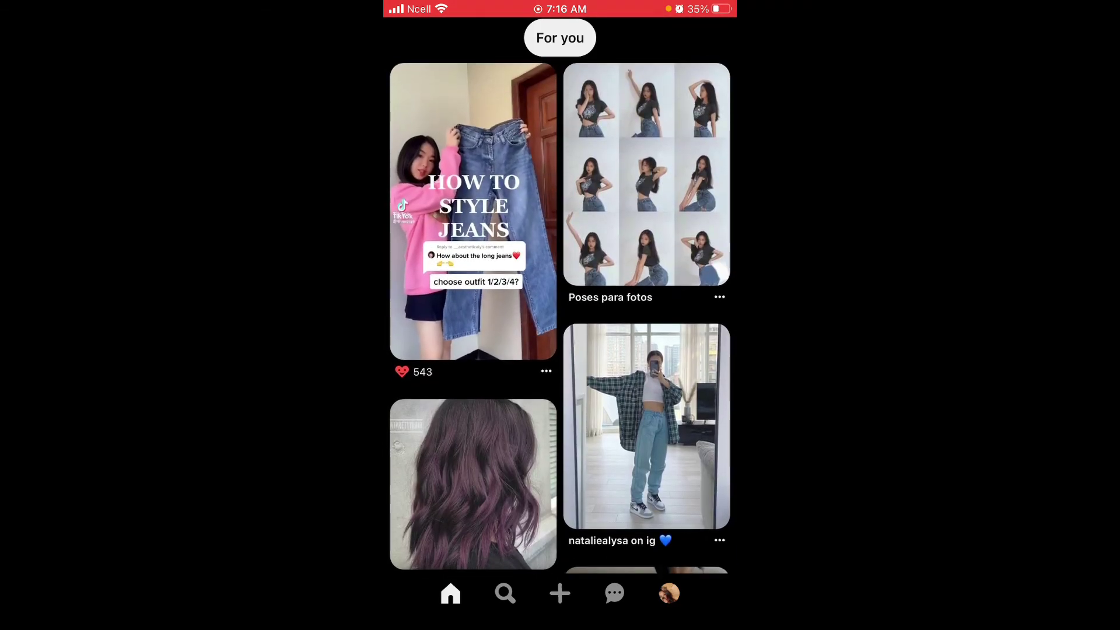